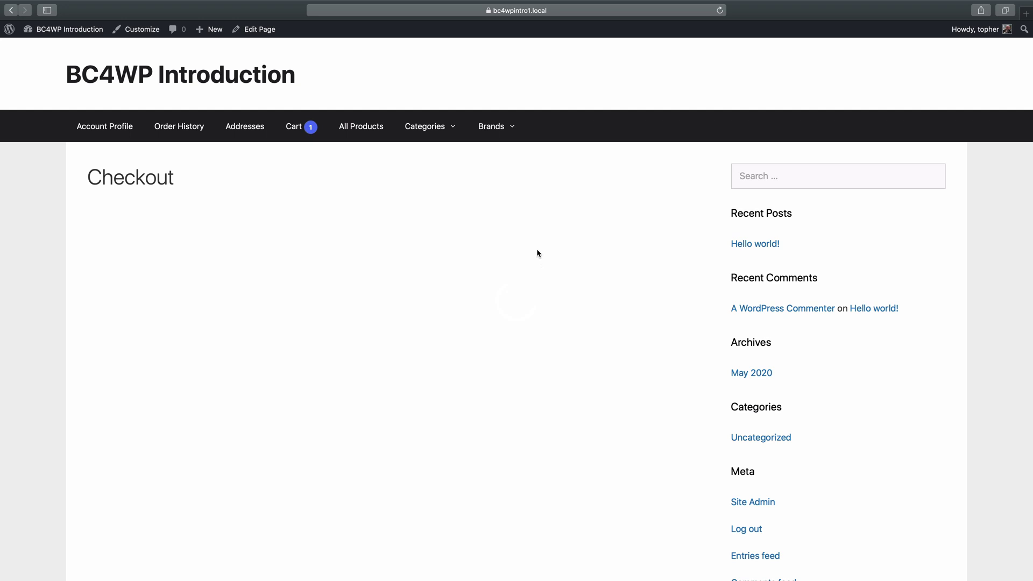
- Switch from Safari's stalled BC4WP checkout page to Chrome's new tab
key("ctrl+Left")
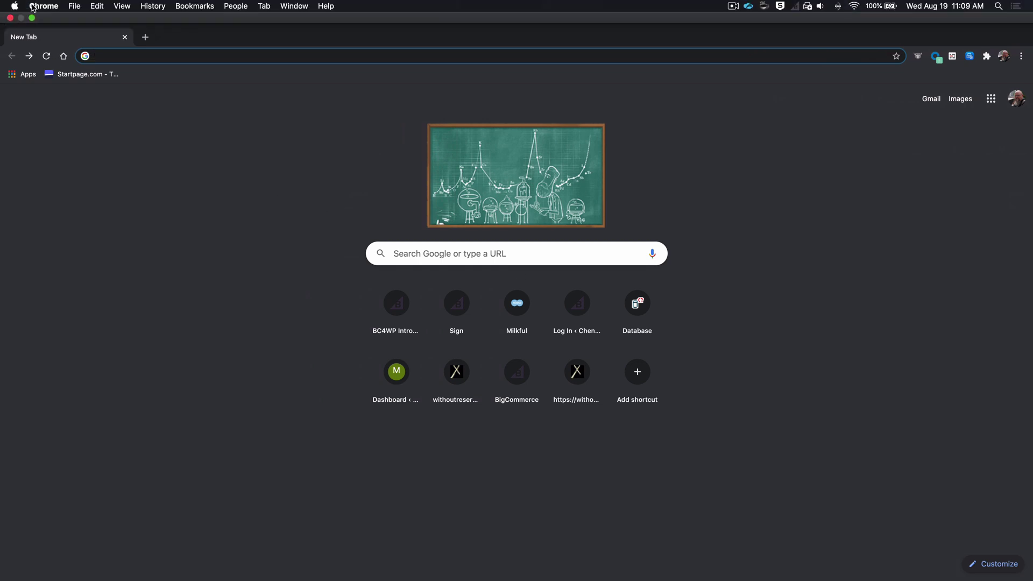
- Go through Privacy and security and Cookies and other site data to See all cookies and site data
left_click(32, 6)
left_click(34, 36)
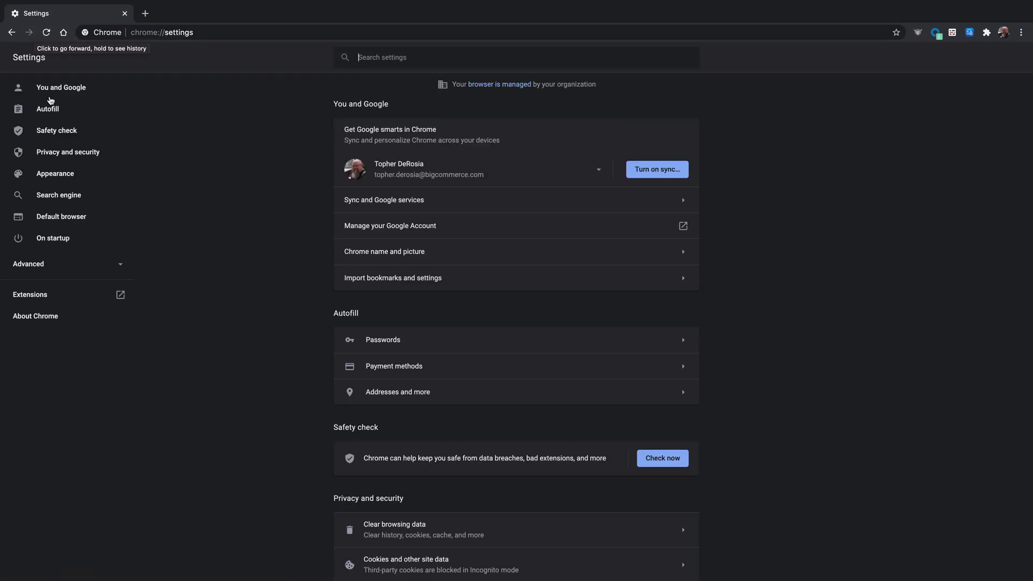
left_click(52, 151)
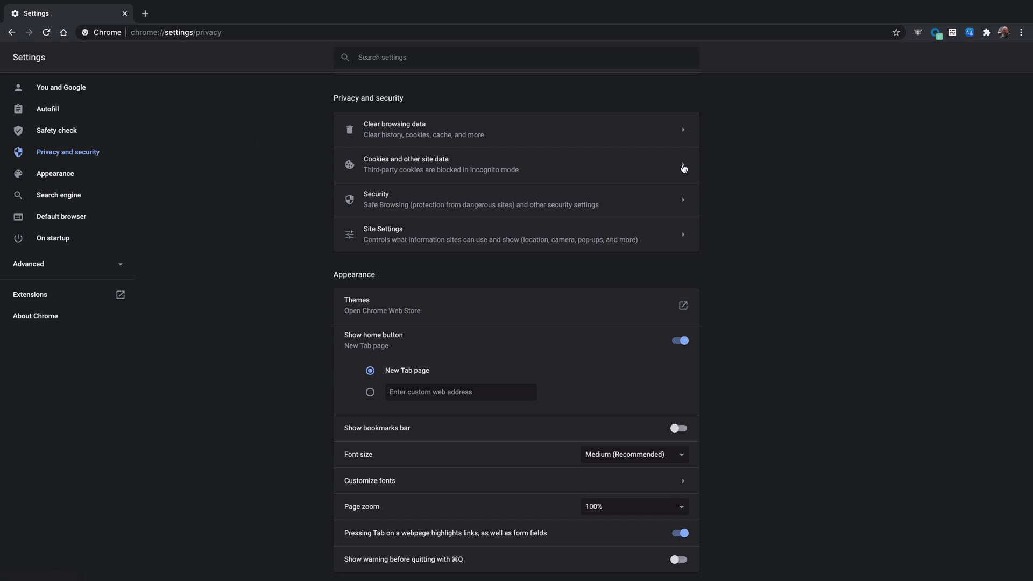
left_click(683, 166)
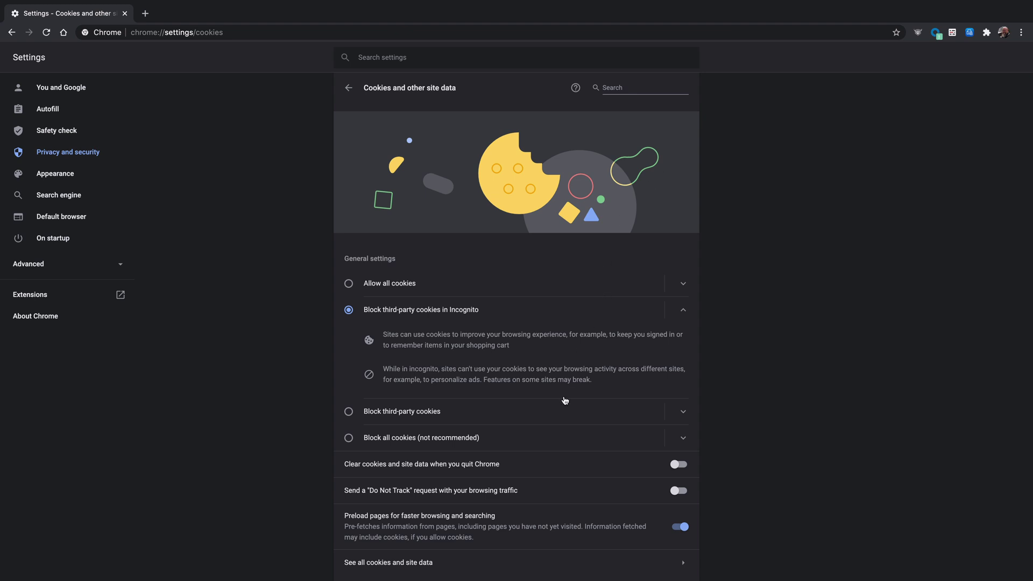
scroll(566, 401, "down", 4)
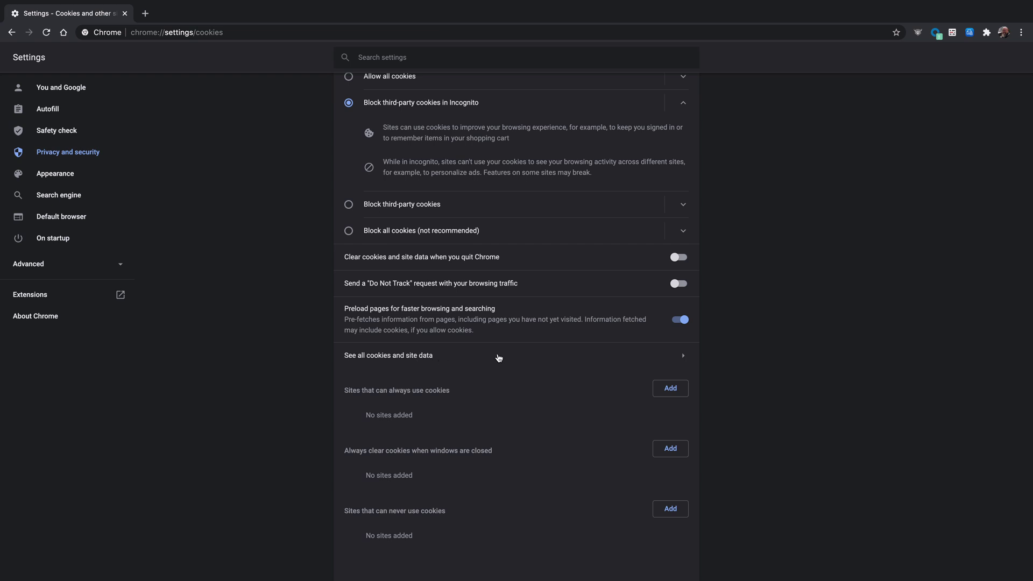
left_click(499, 358)
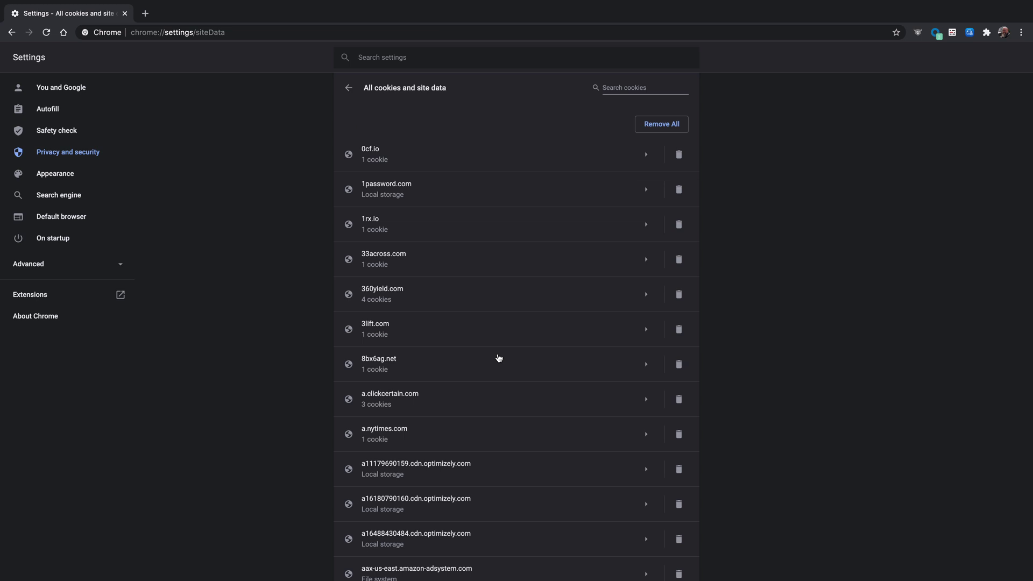
scroll(499, 358, "down", 20)
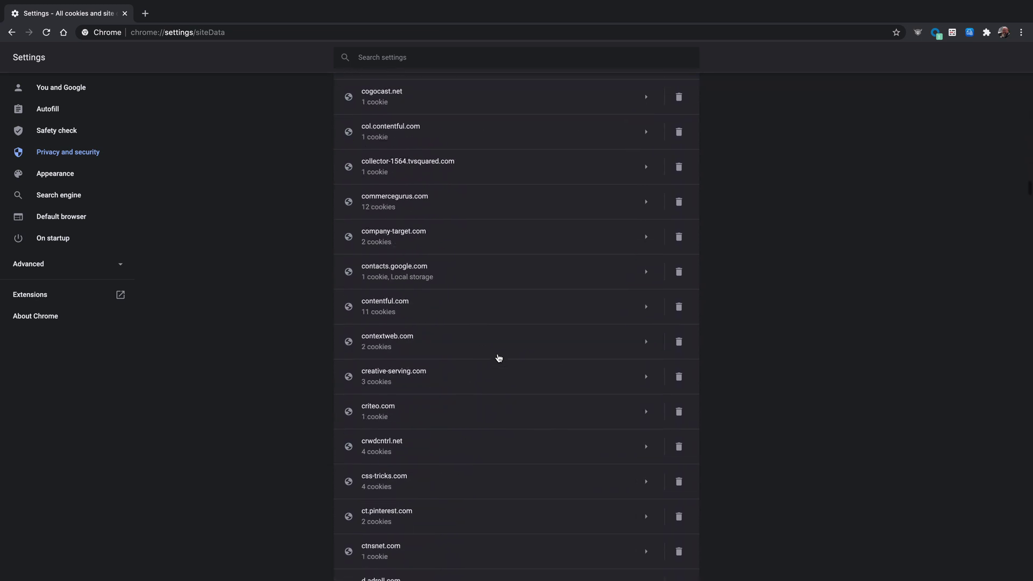
scroll(499, 358, "down", 20)
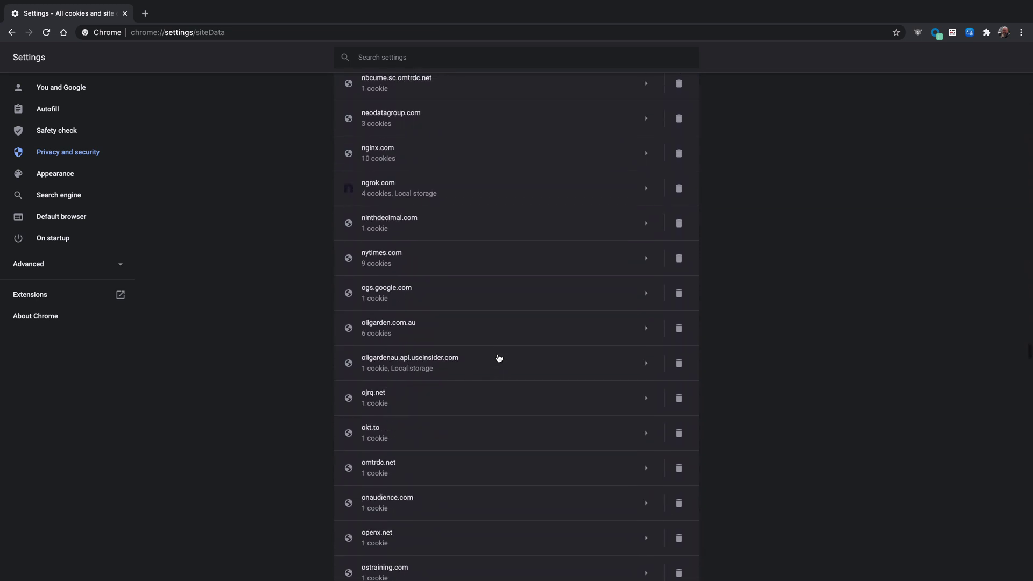
scroll(499, 358, "up", 20)
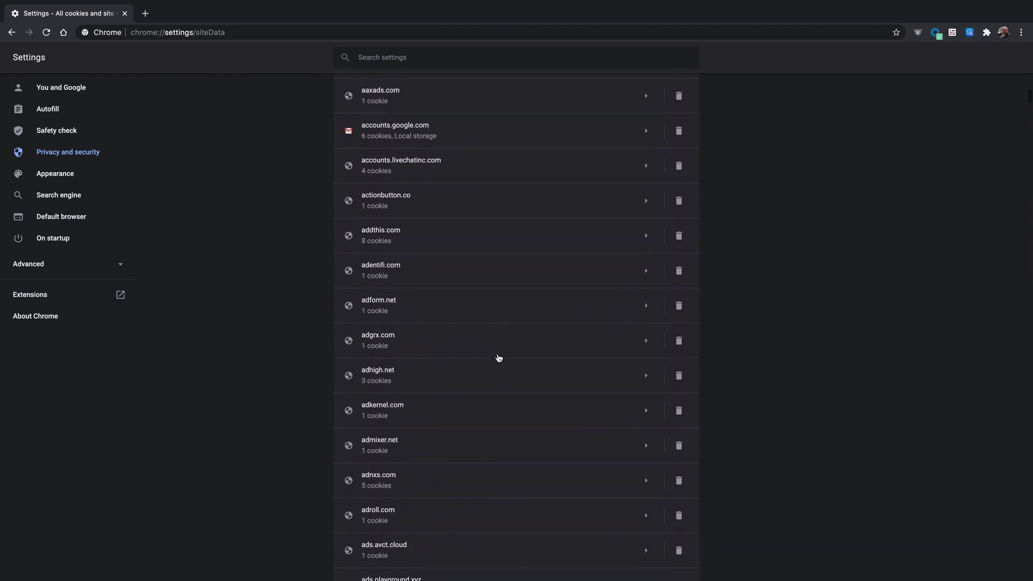
scroll(499, 358, "up", 8)
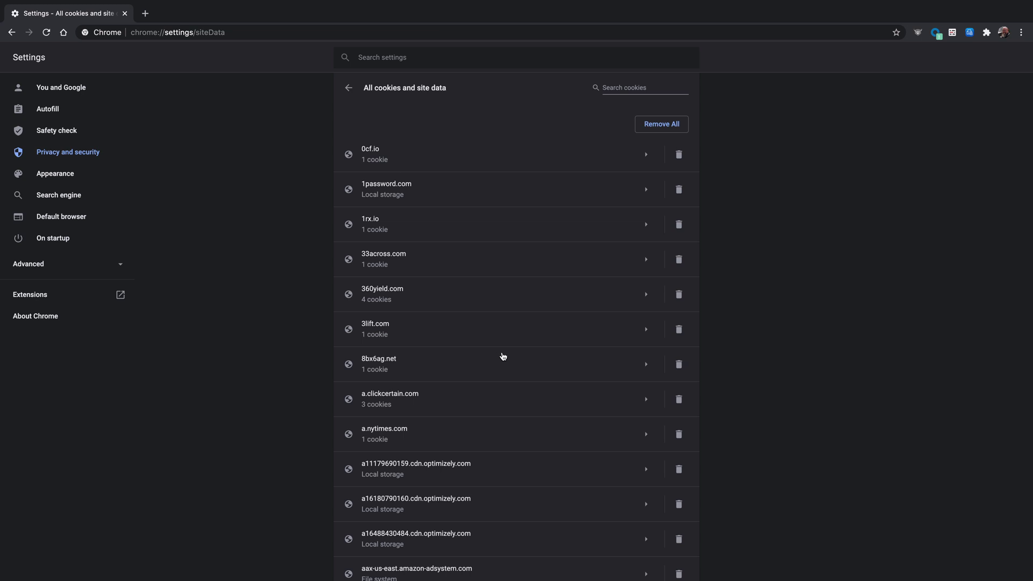
scroll(501, 357, "down", 3)
scroll(503, 357, "down", 5)
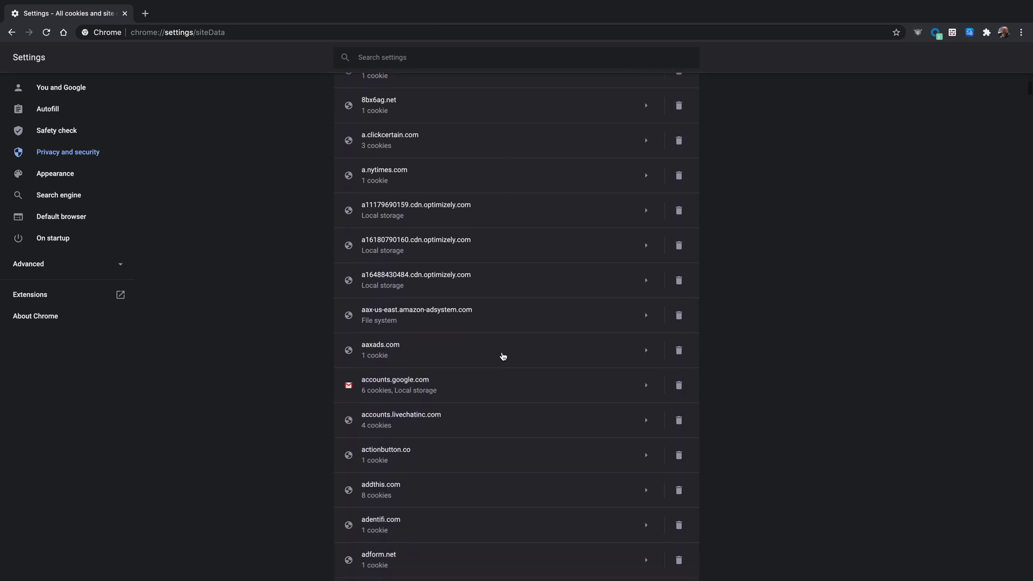
scroll(503, 357, "down", 10)
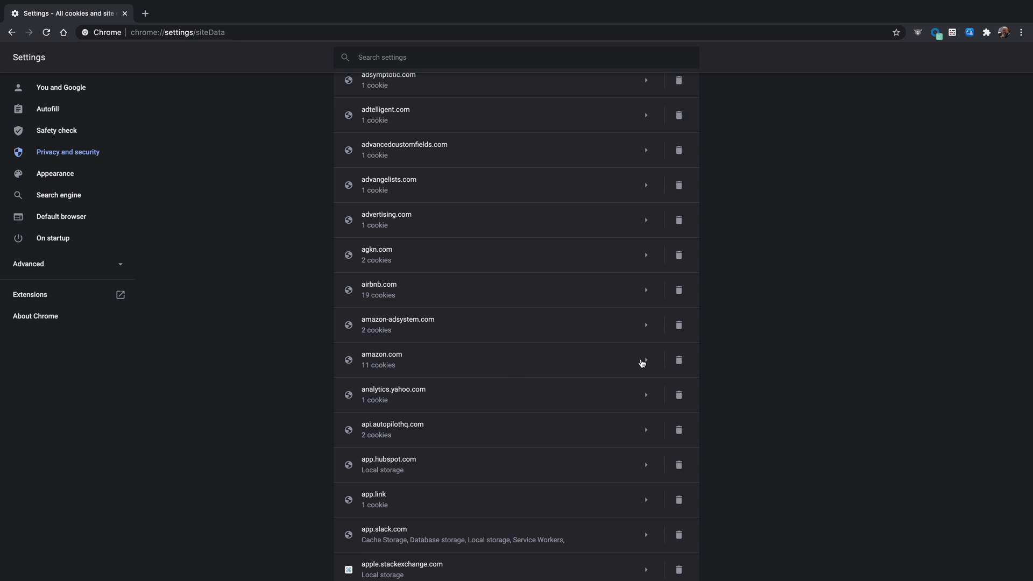
- Open amazon.com's stored data and expand its at-main cookie details
left_click(642, 362)
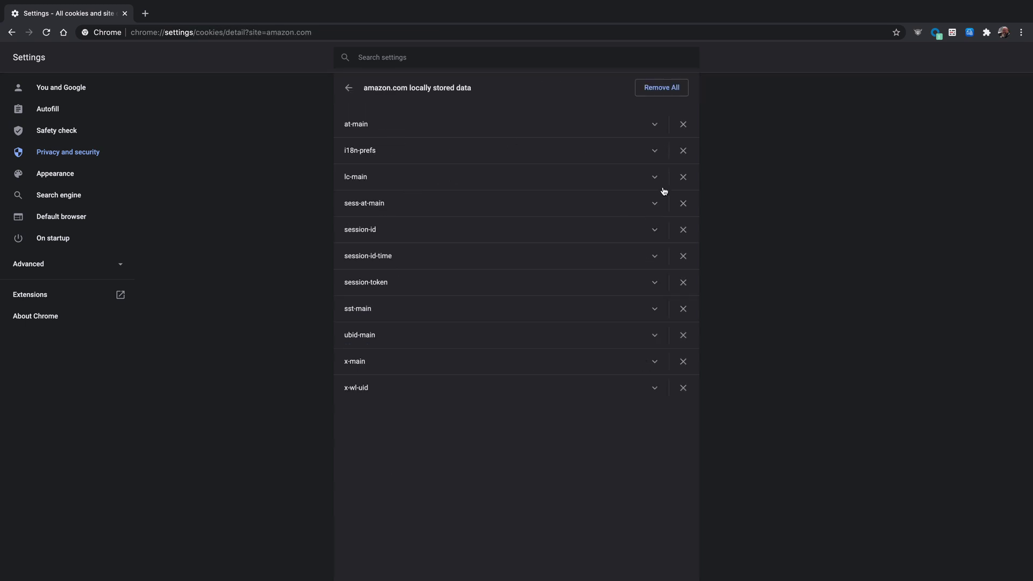
left_click(655, 124)
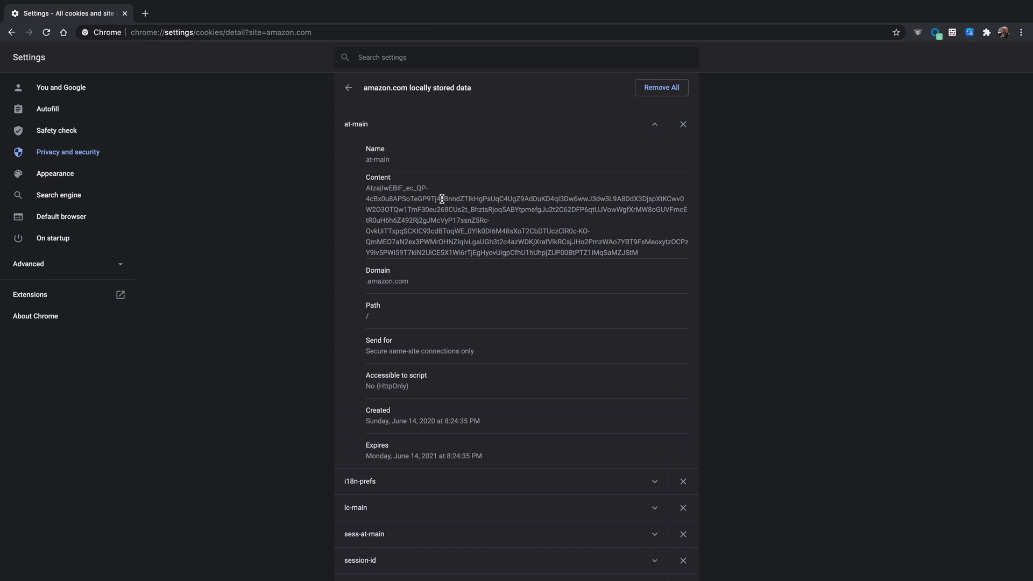
- Back in the site list, open adhigh.net, inspect its gi_u cookie, then return to the list
left_click(350, 90)
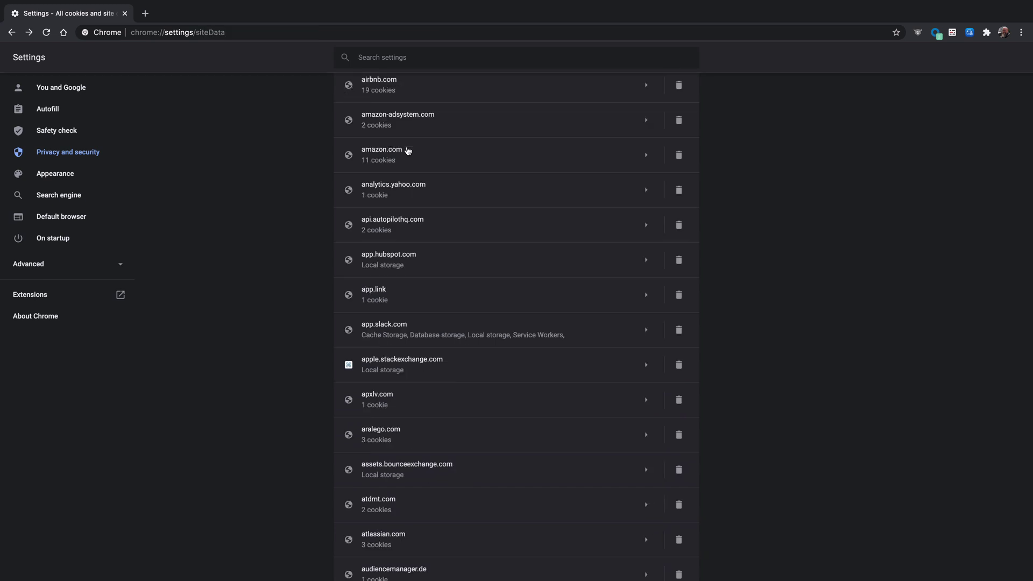
scroll(409, 152, "up", 3)
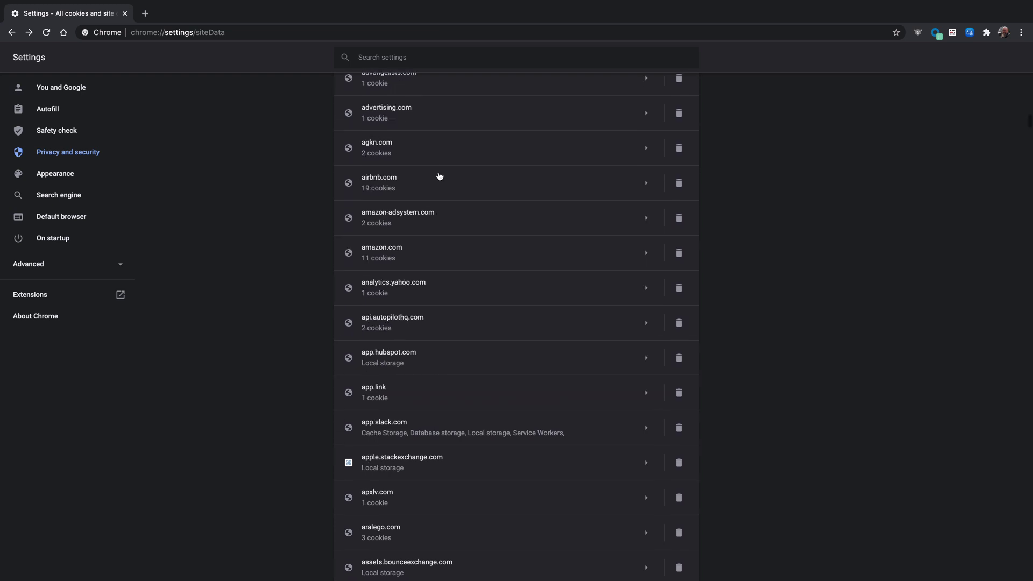
scroll(440, 176, "up", 8)
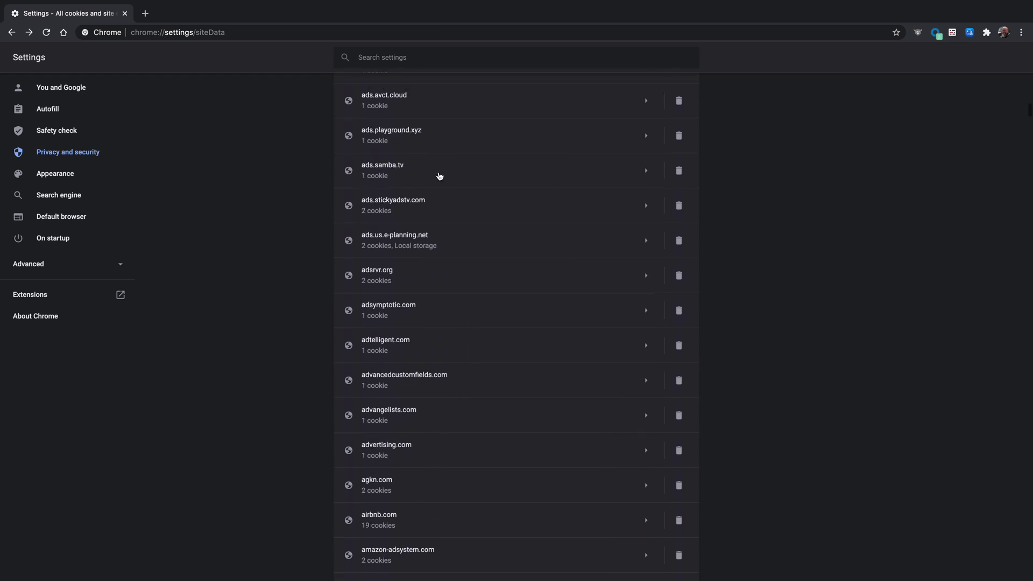
scroll(440, 176, "up", 1)
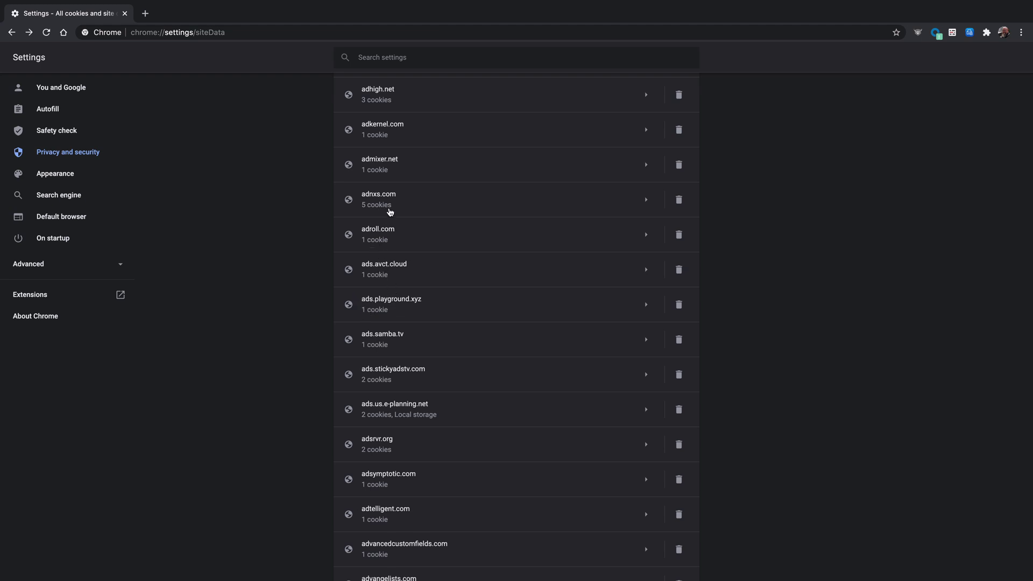
scroll(383, 142, "up", 2)
scroll(383, 143, "up", 1)
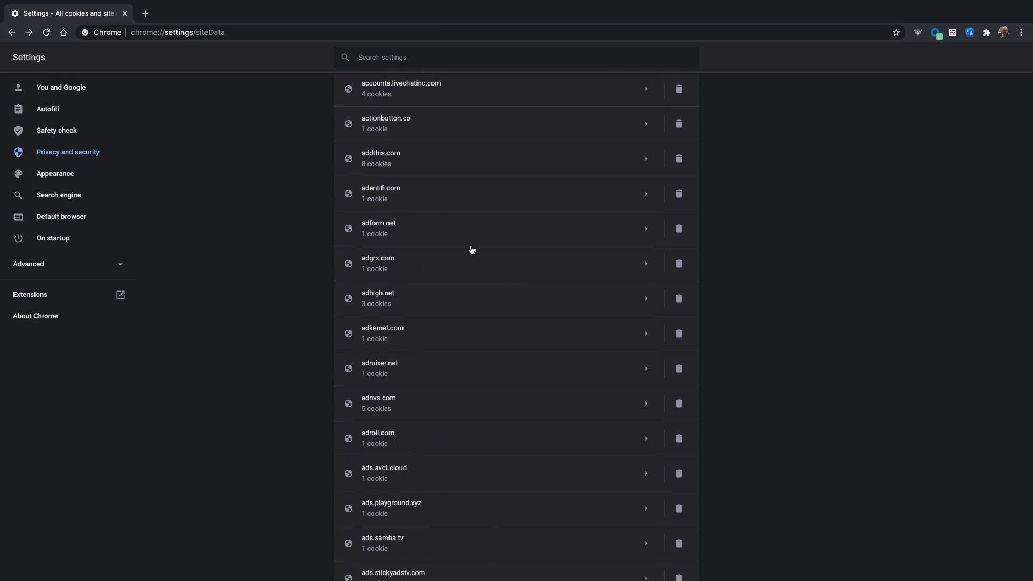
left_click(646, 230)
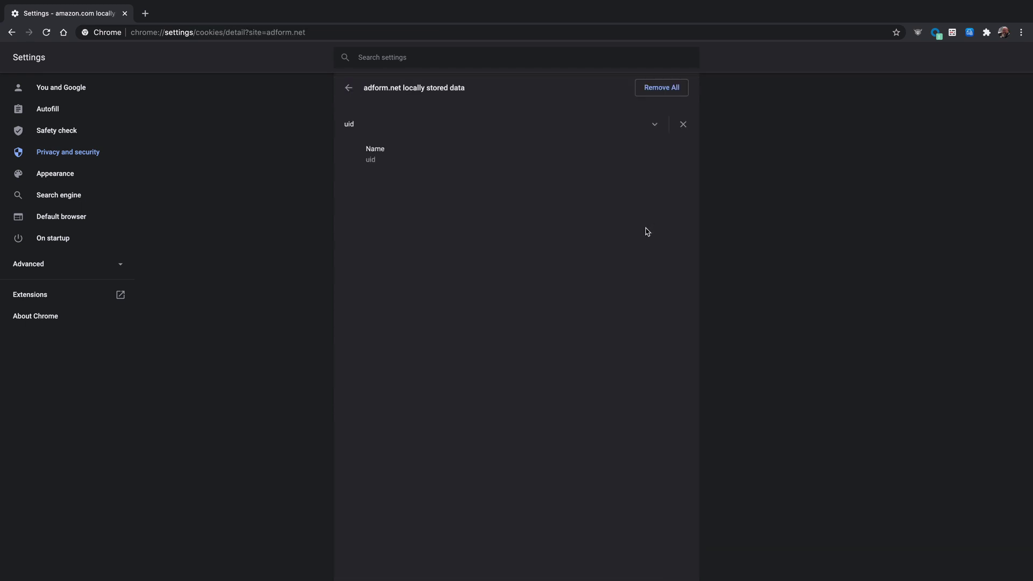
left_click(655, 125)
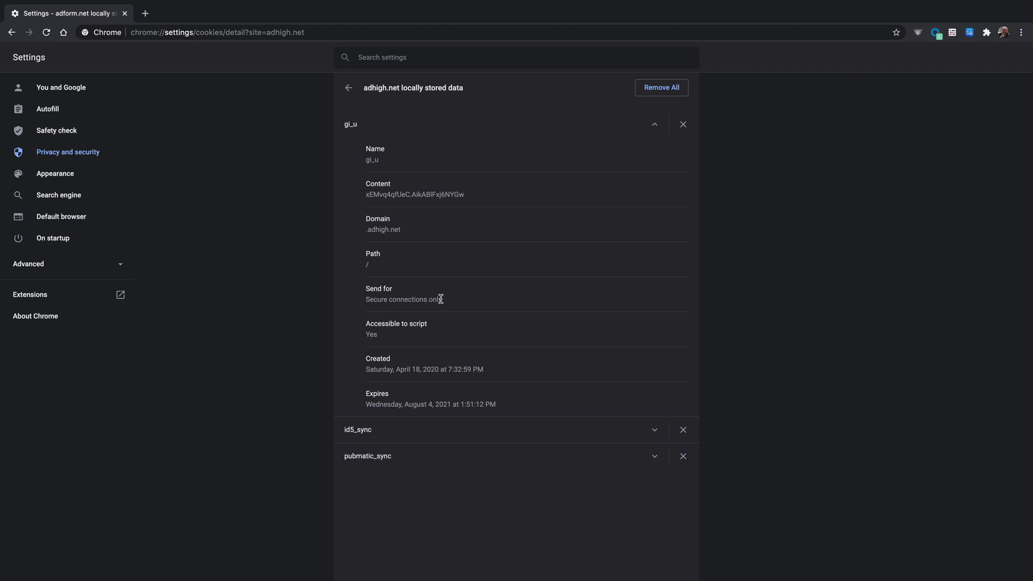
left_click(350, 89)
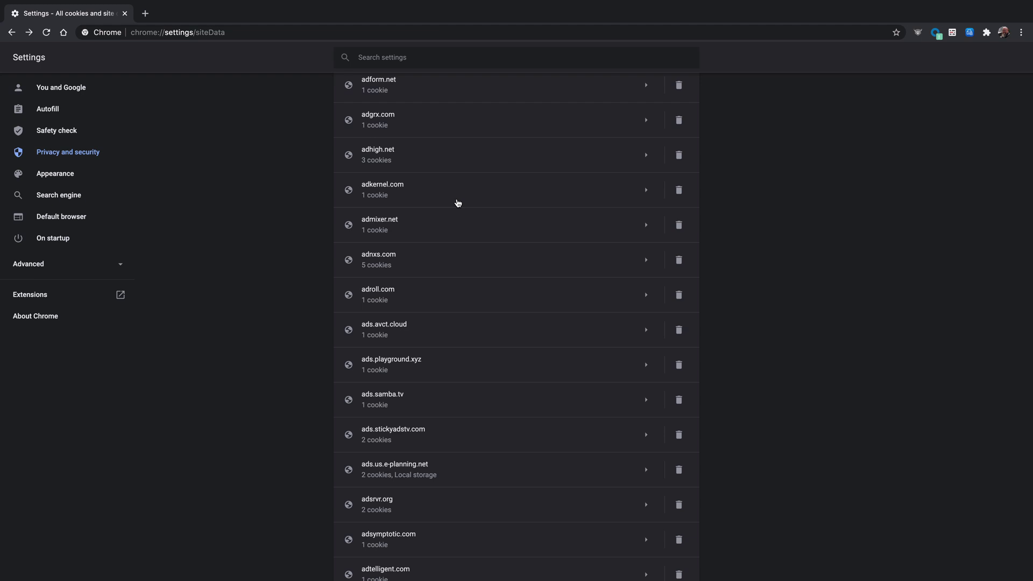
- Scroll the site list down past airbnb.com and amazon.com
scroll(457, 202, "down", 4)
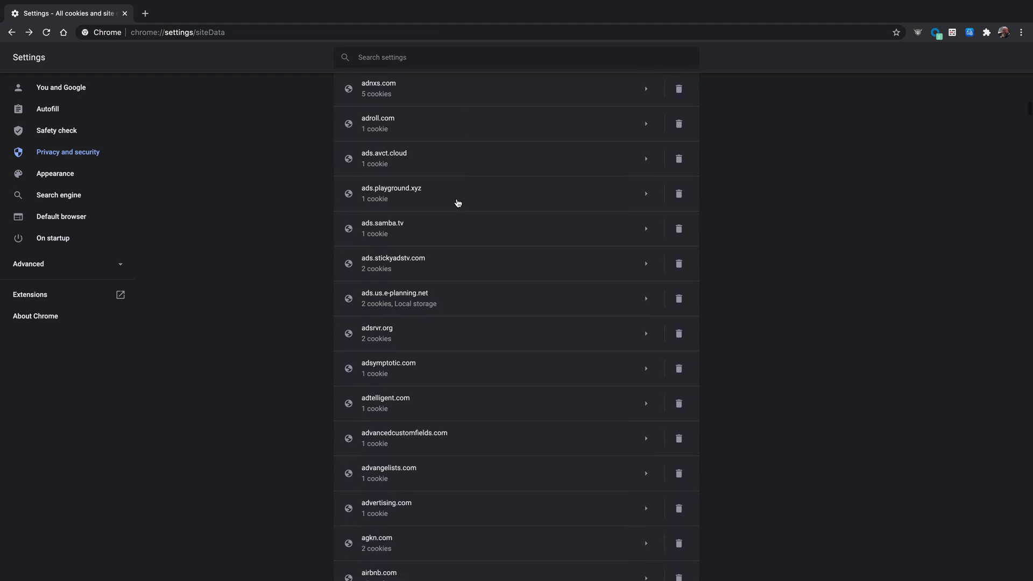
scroll(457, 202, "down", 1)
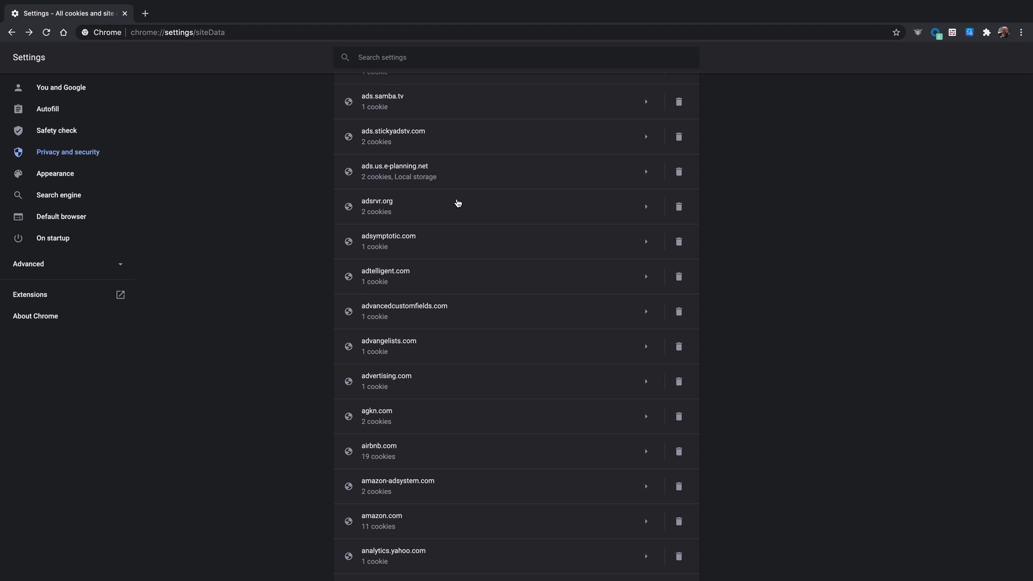
- Return to Cookies and other site data and read the Block third-party cookies explanation
left_click(11, 33)
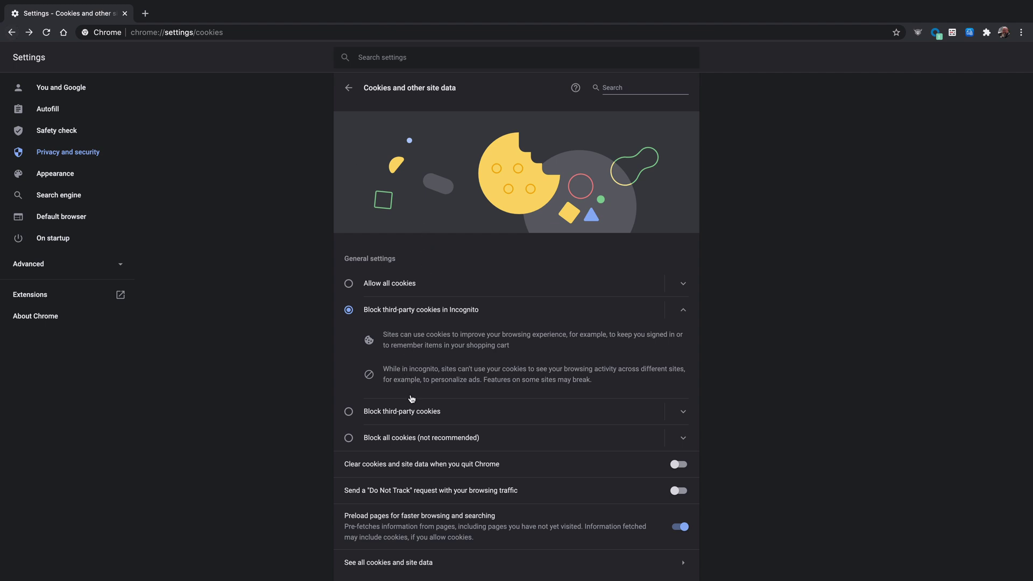
left_click(682, 413)
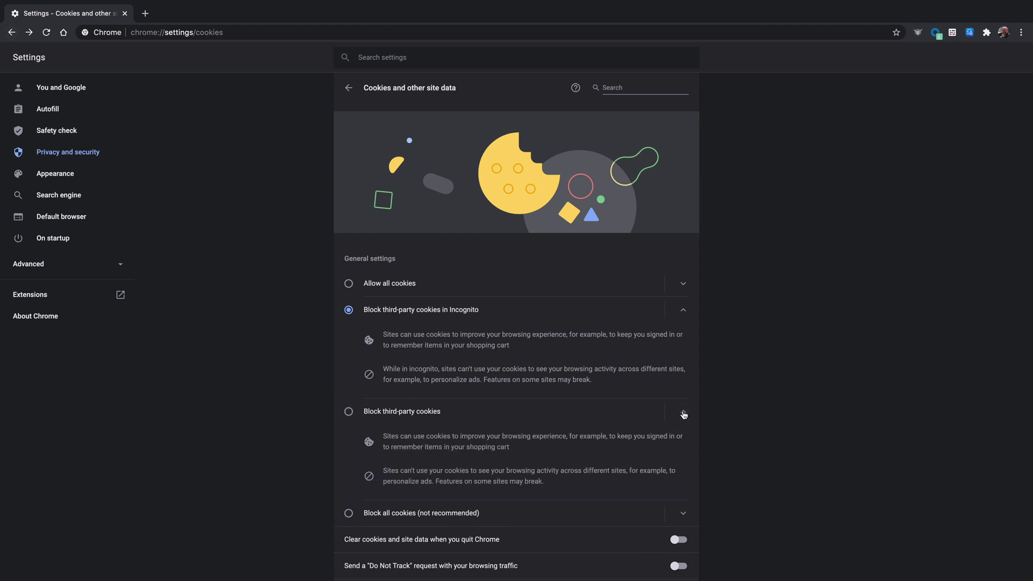
left_click(683, 414)
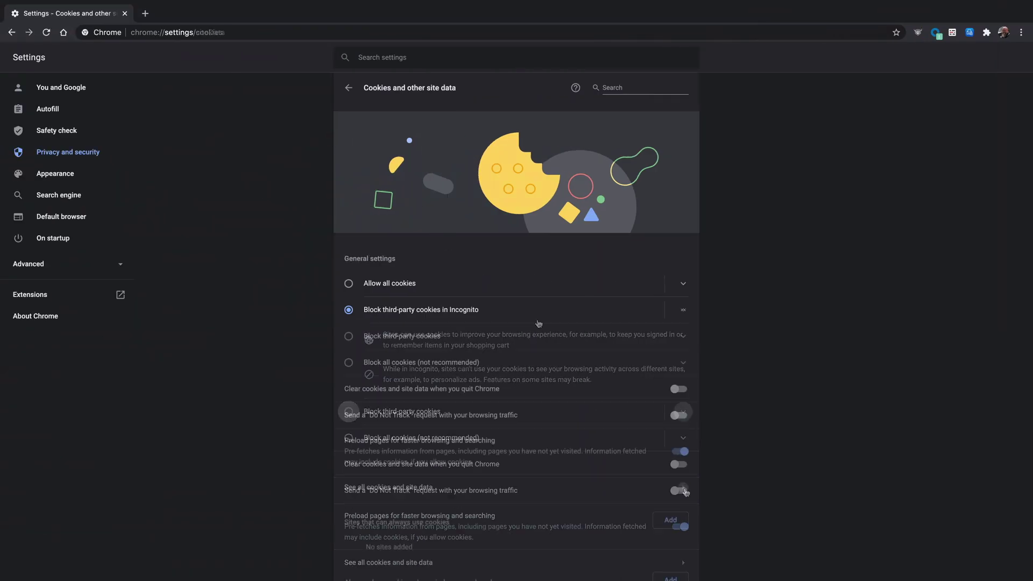
- Search the site data for 'bc4', view bc4wpintro1.local's cookies, then return to the full list
left_click(686, 493)
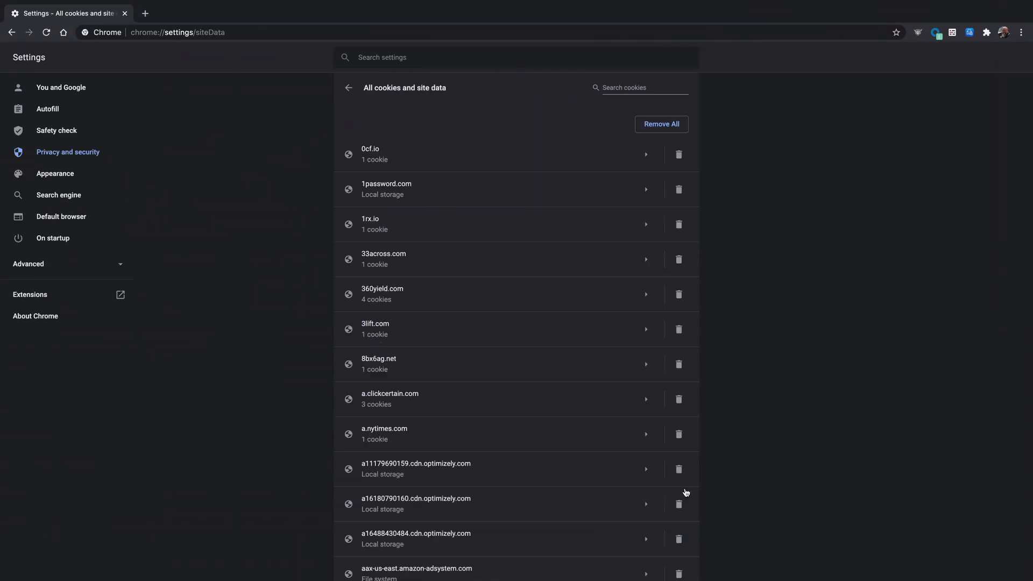
left_click(641, 86)
type("bc4")
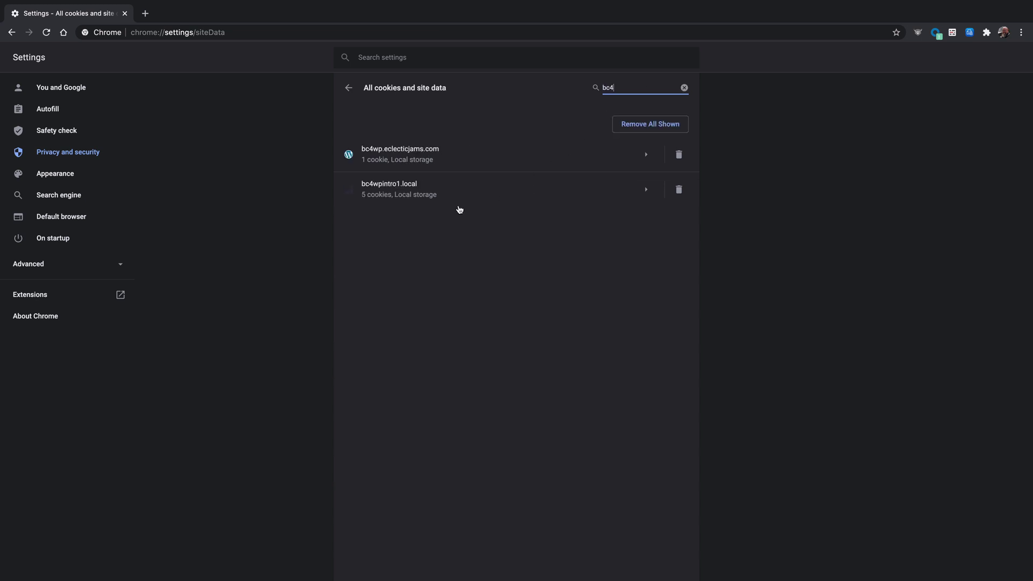
left_click(645, 192)
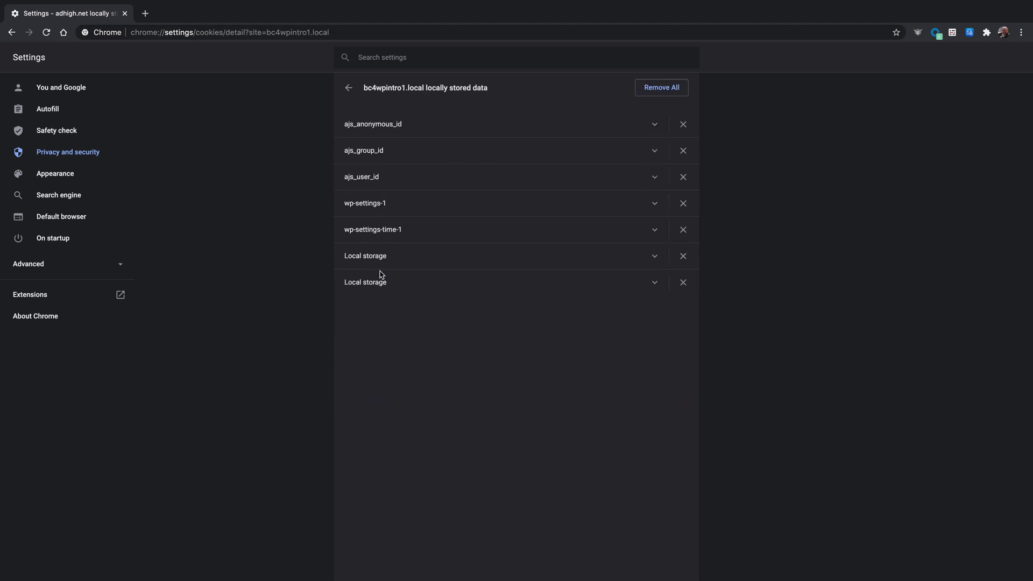
left_click(348, 88)
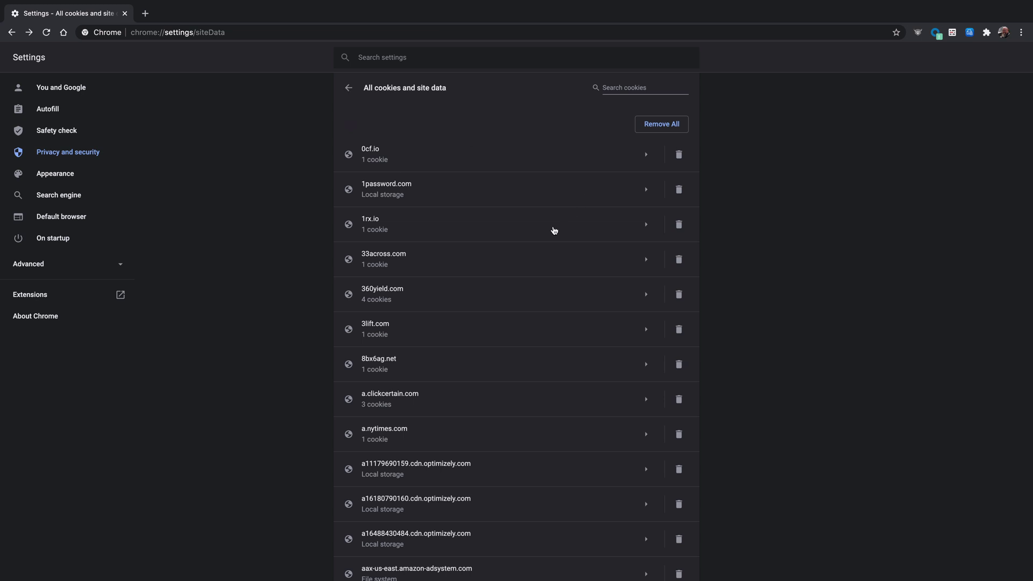
- Glance at Safari, then filter cookies by 'mybig' and open the tophers-new-ui-test9.mybigcommerce.com store
key("ctrl+Right")
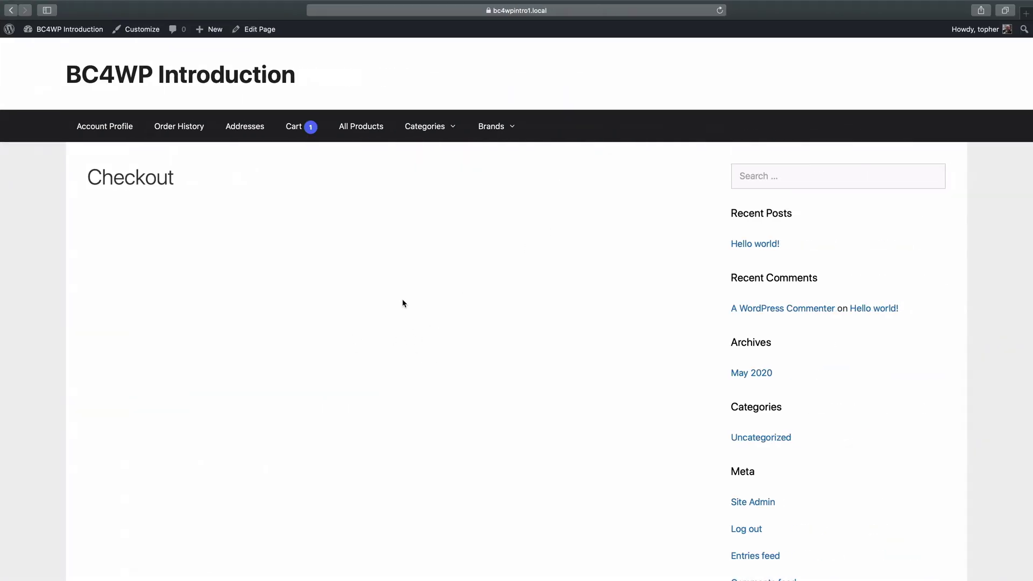
key("ctrl+Left")
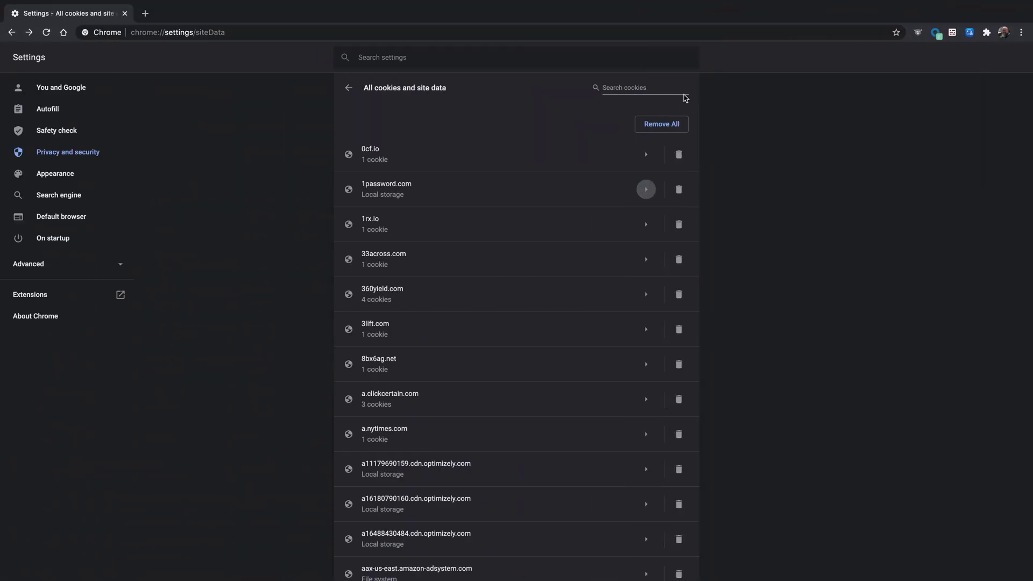
left_click(644, 88)
type("mybig")
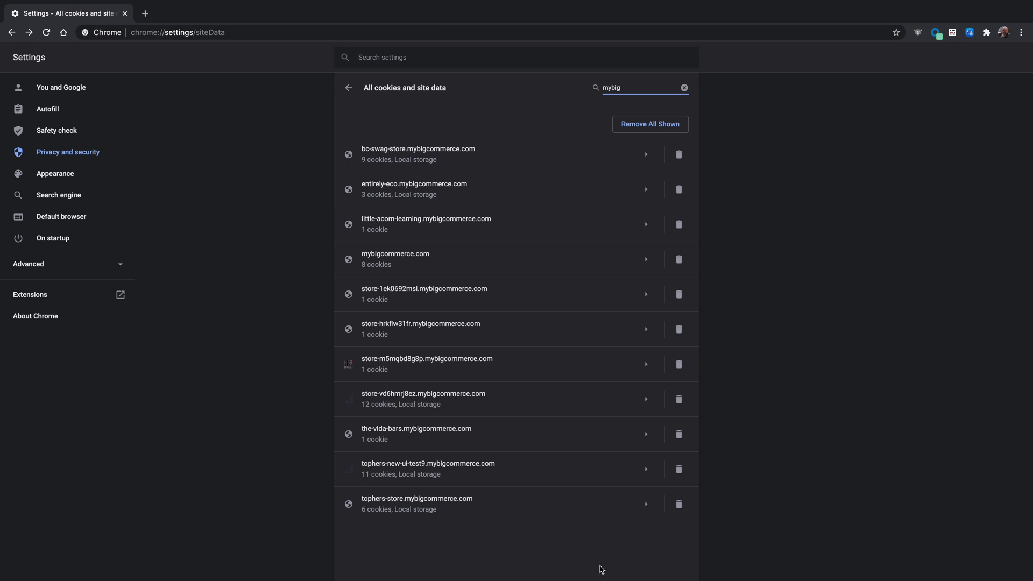
left_click(459, 473)
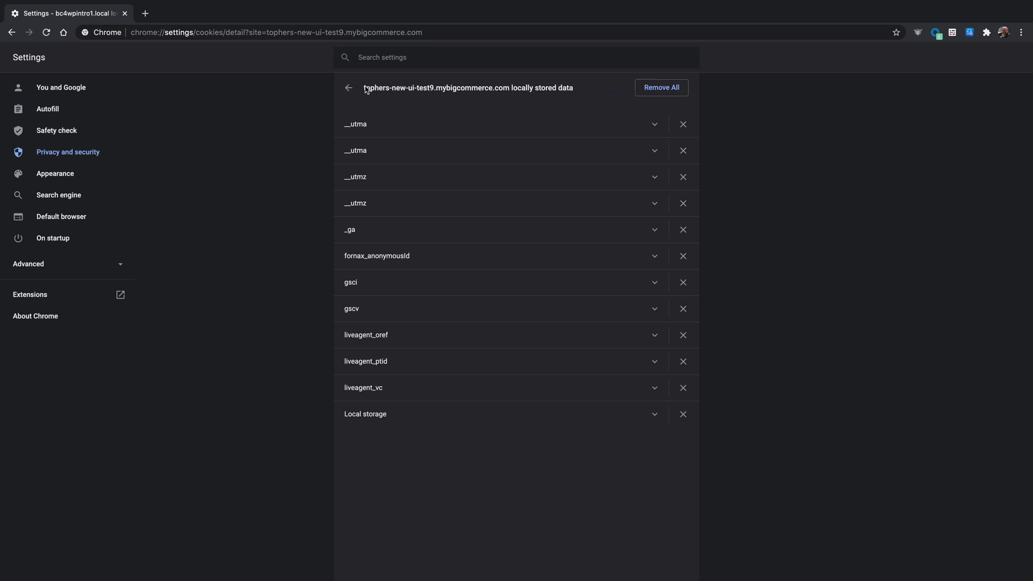
- Select the tophers-new-ui-test9.mybigcommerce.com domain and compare it twice with Safari's bc4wpintro1.local checkout
left_click_drag(363, 88, 509, 87)
key("super+Tab")
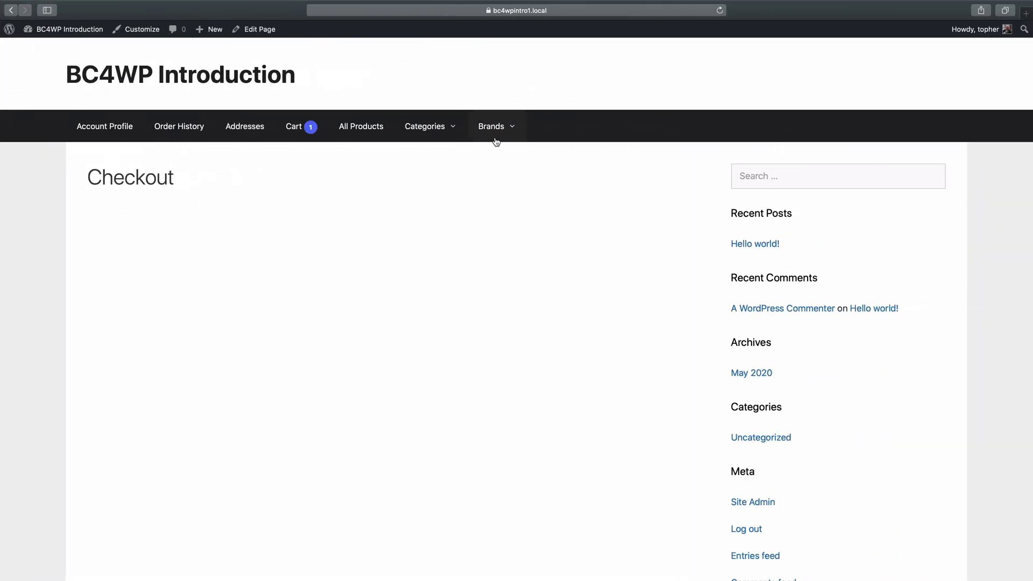
key("super+Tab")
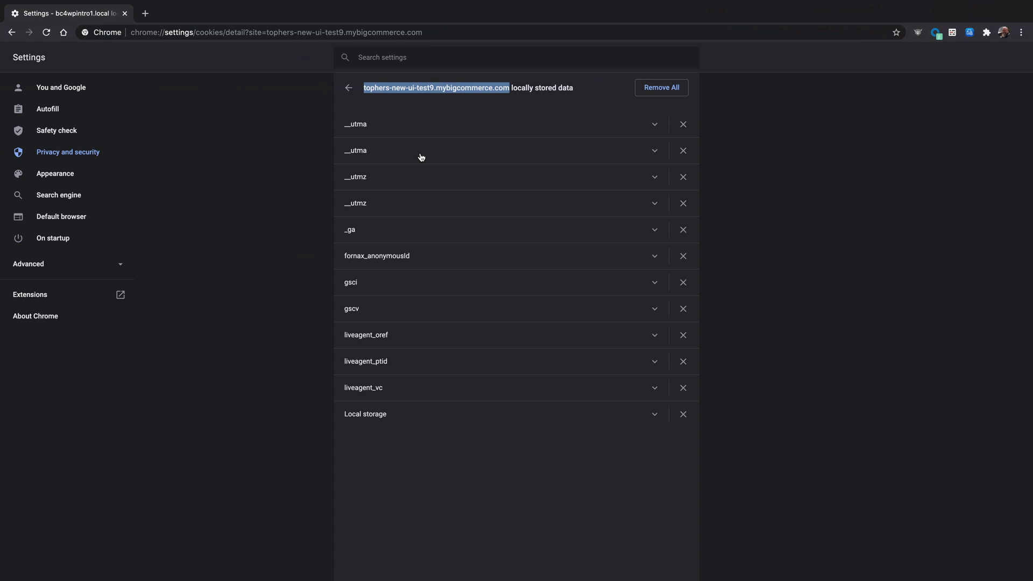
key("super+Tab")
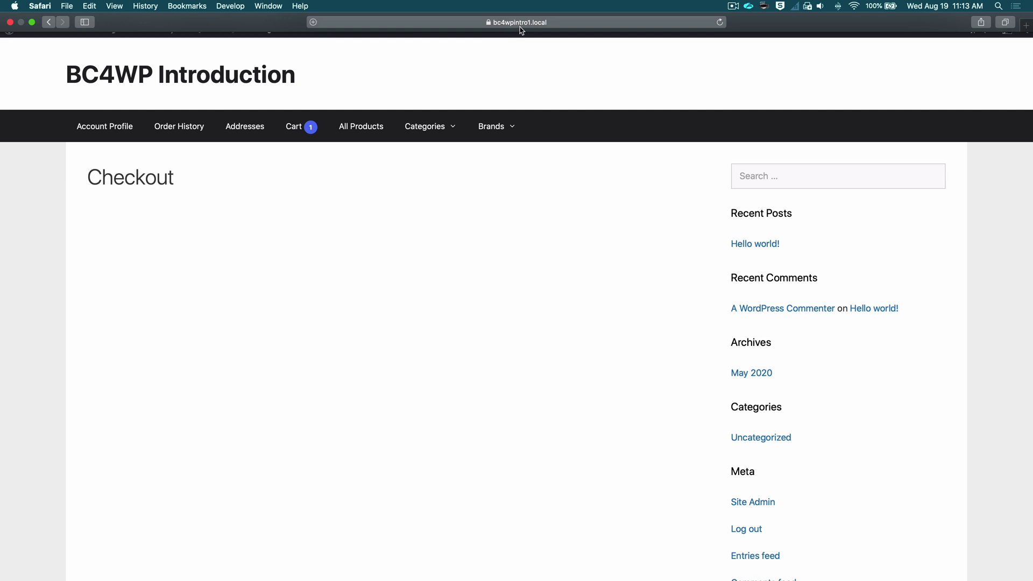
key("super+Tab")
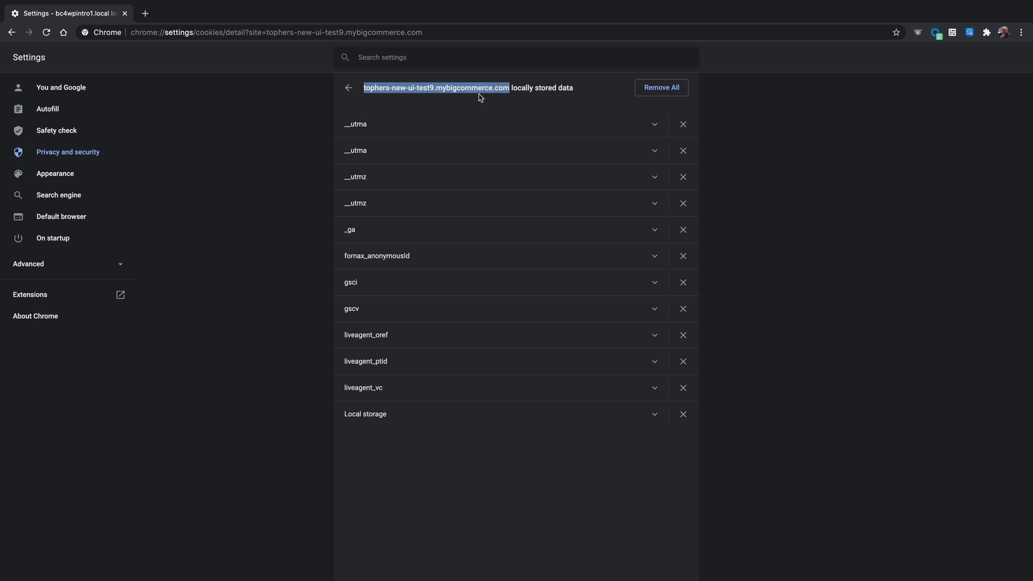
left_click(348, 90)
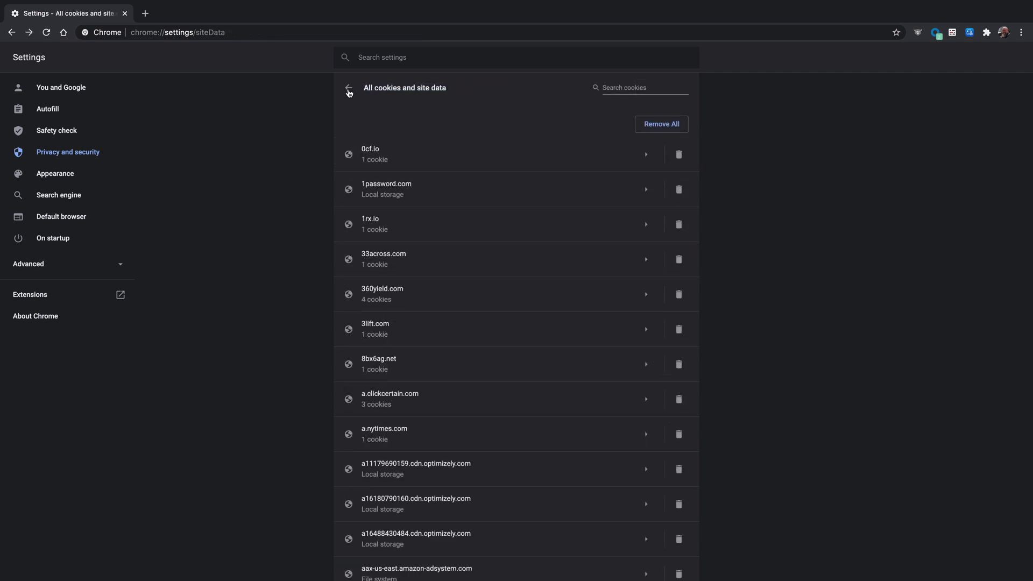